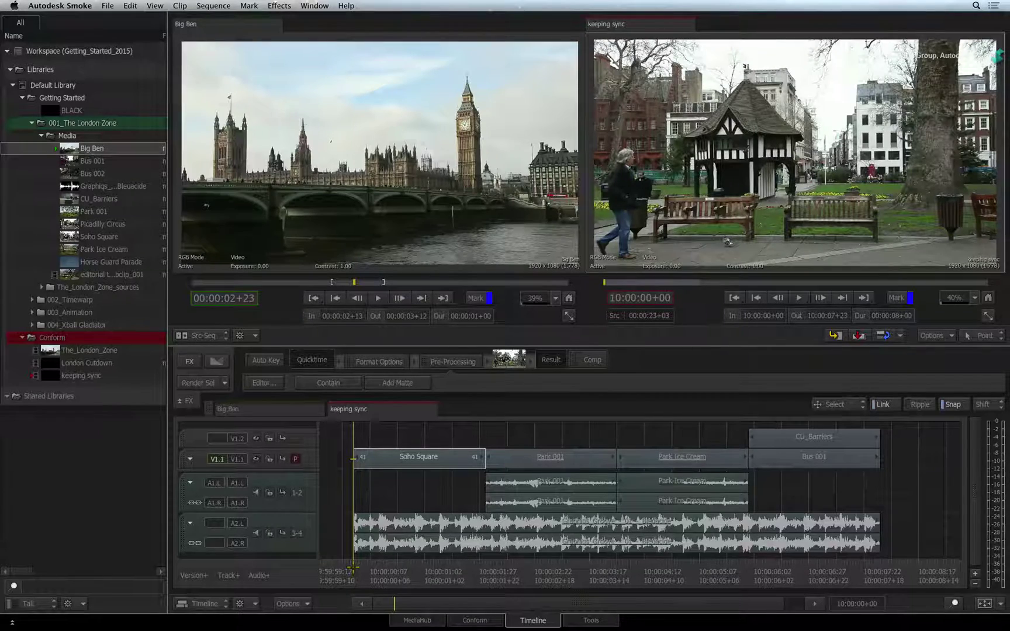
Step: Move the positioner to the Park 001 / Park Ice Cream cut at about 10:00:04+00
{"action": "left_click_drag", "start_coordinate": [352, 566], "coordinate": [610, 543]}
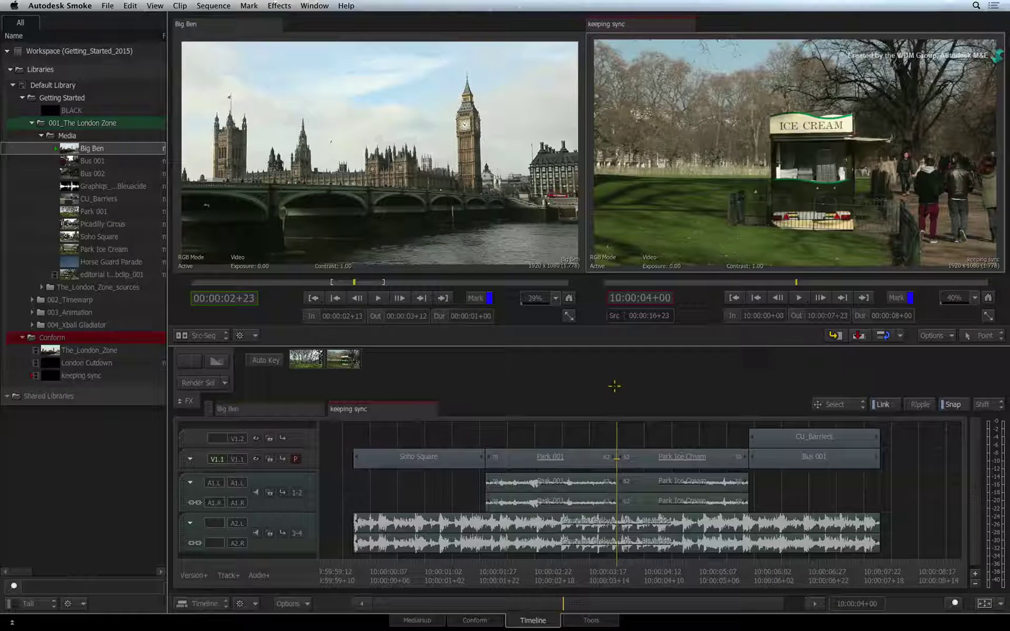
{"action": "left_click", "coordinate": [583, 462]}
{"action": "left_click", "coordinate": [620, 462]}
{"action": "left_click", "coordinate": [586, 461]}
{"action": "left_click", "coordinate": [624, 461]}
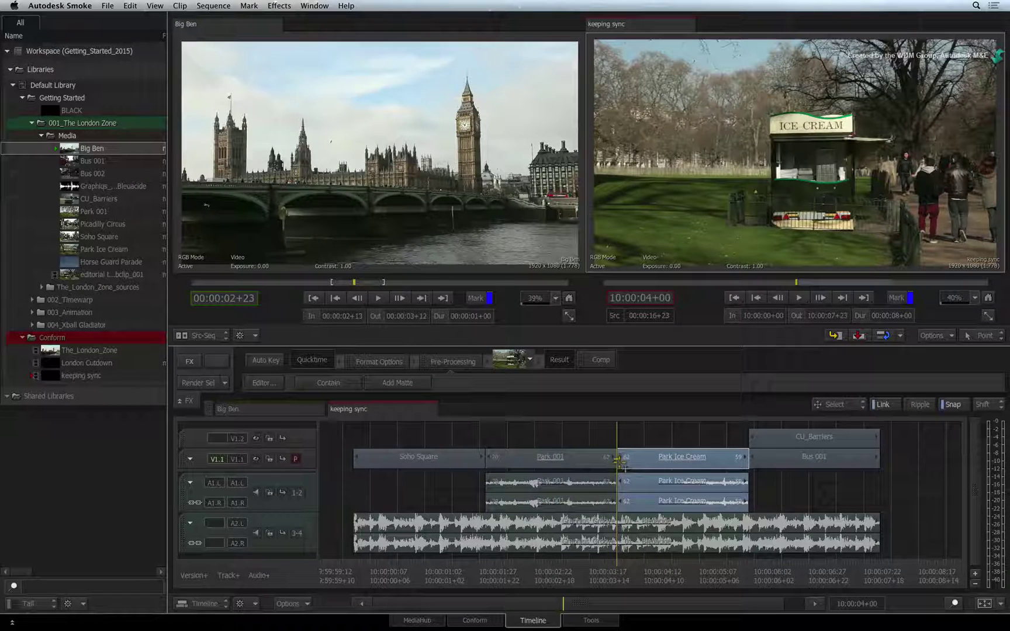
{"action": "left_click", "coordinate": [613, 430]}
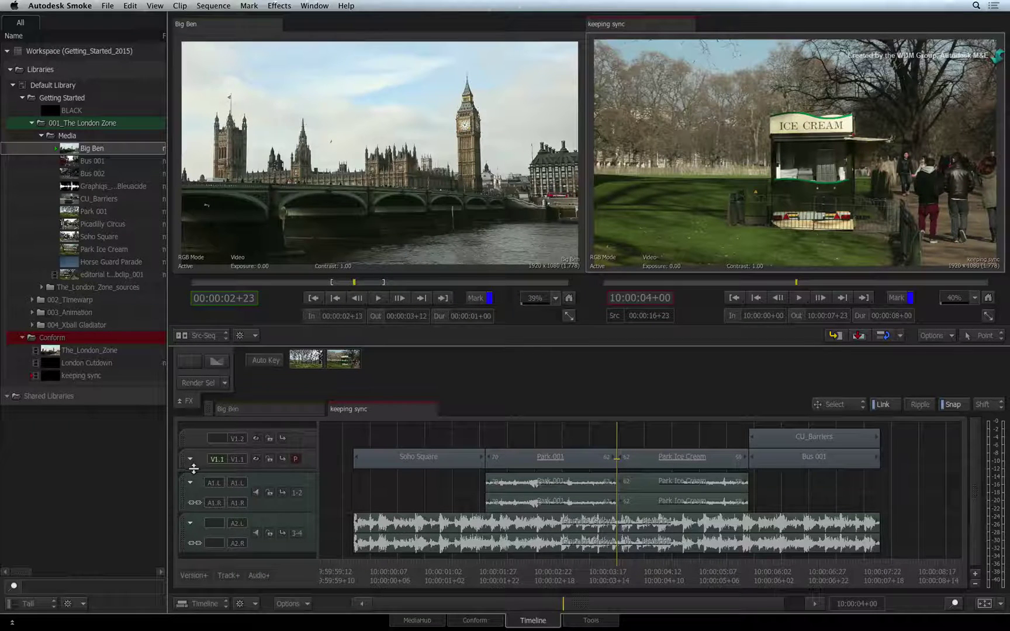
Step: Insert the one-second Big Ben source clip on V1.1 at the positioner with F9
{"action": "key", "text": "F9"}
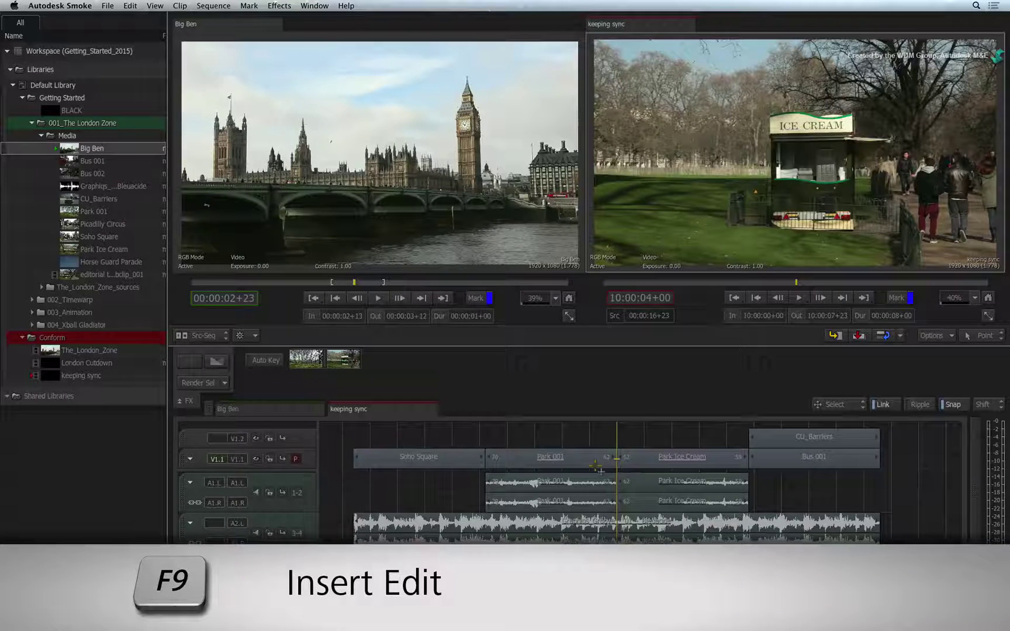
{"action": "key", "text": "F9"}
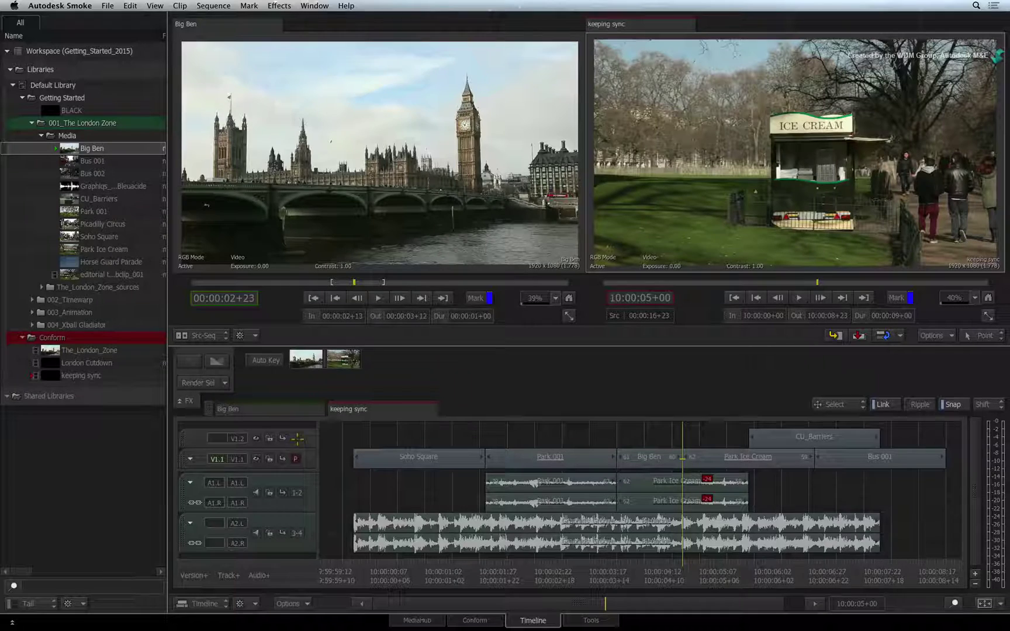
Step: Enable sync lock on all video and audio tracks, then undo the Big Ben insert
{"action": "left_click", "coordinate": [283, 438]}
{"action": "left_click", "coordinate": [282, 437], "text": "shift"}
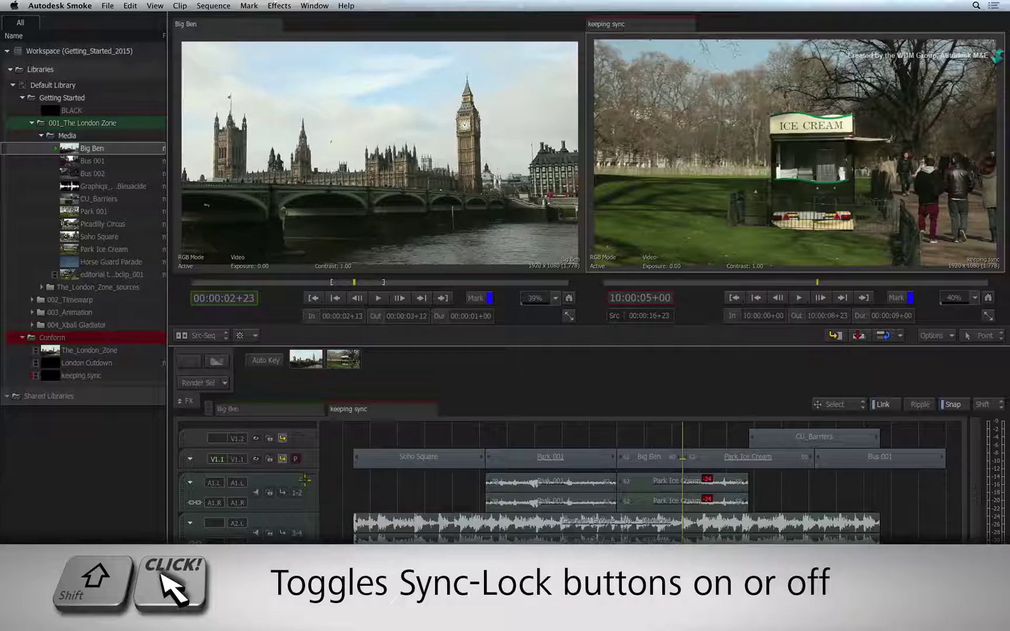
{"action": "left_click", "coordinate": [282, 492], "text": "shift"}
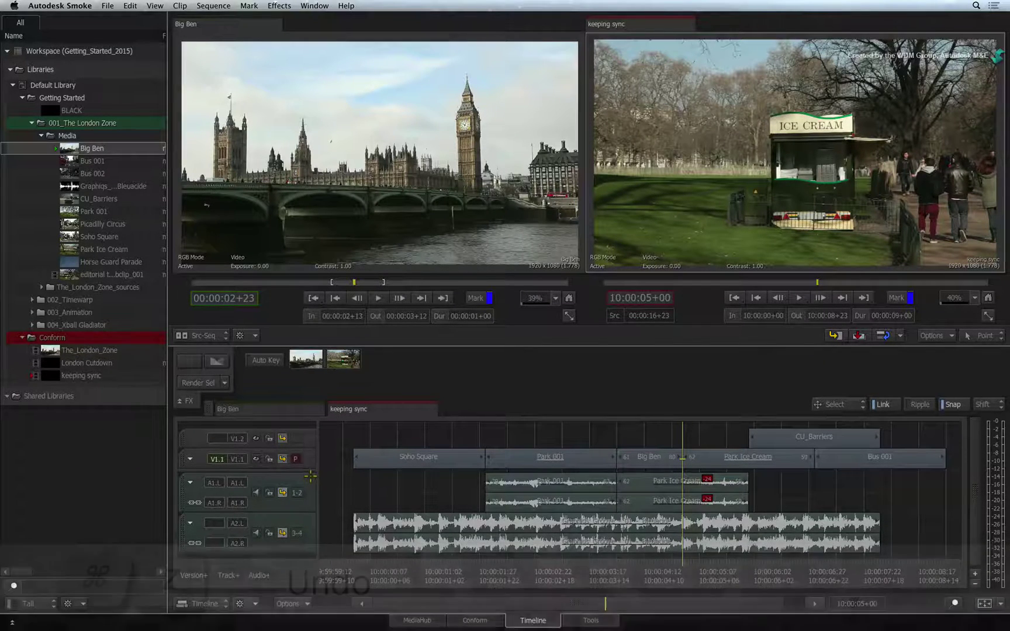
{"action": "key", "text": "super+z"}
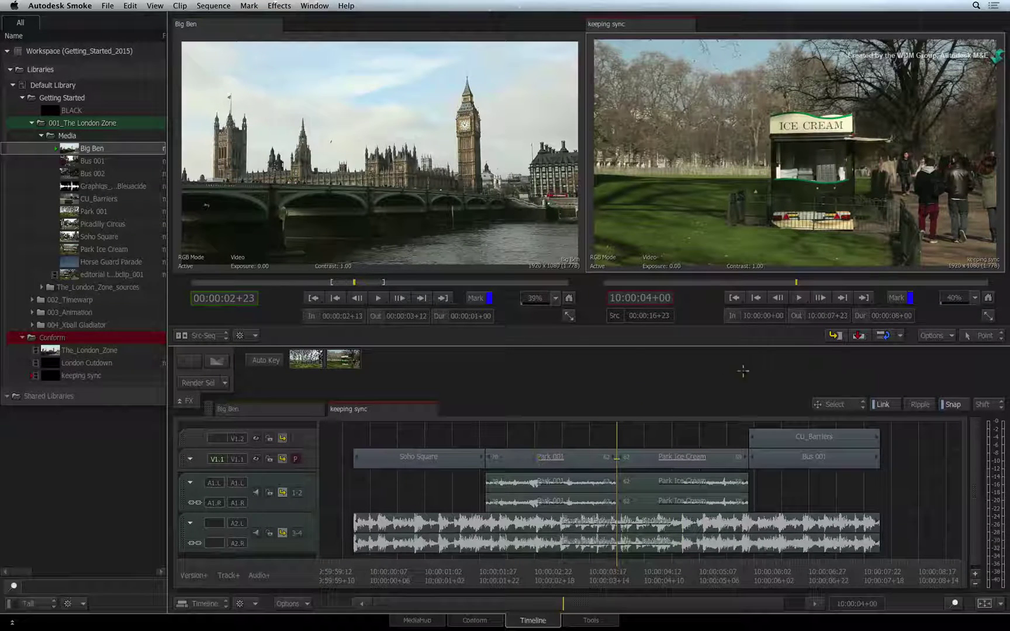
Step: Re-insert Big Ben so sync-locked audio shifts along, then switch every track's sync lock off
{"action": "left_click", "coordinate": [835, 338]}
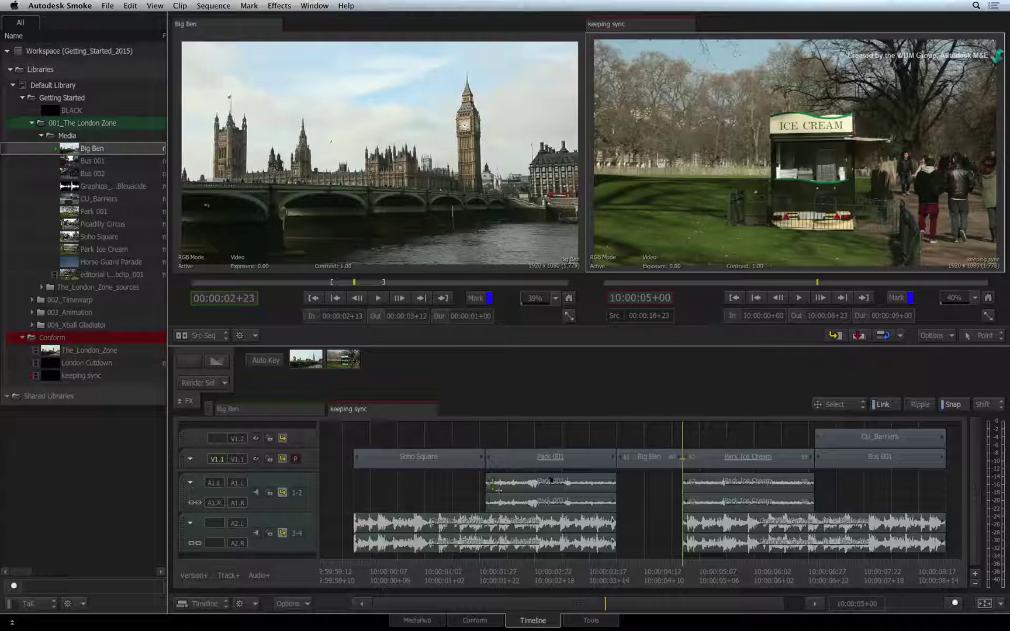
{"action": "left_click_drag", "start_coordinate": [282, 437], "coordinate": [308, 502]}
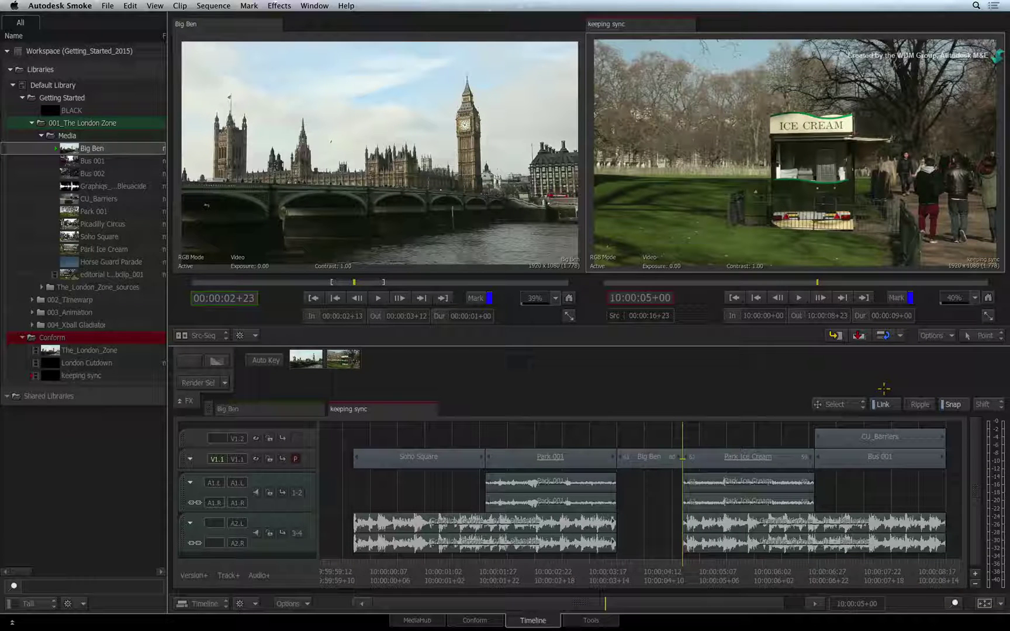
Step: Select Park 001 with its audio and try sliding them later together
{"action": "left_click", "coordinate": [713, 455]}
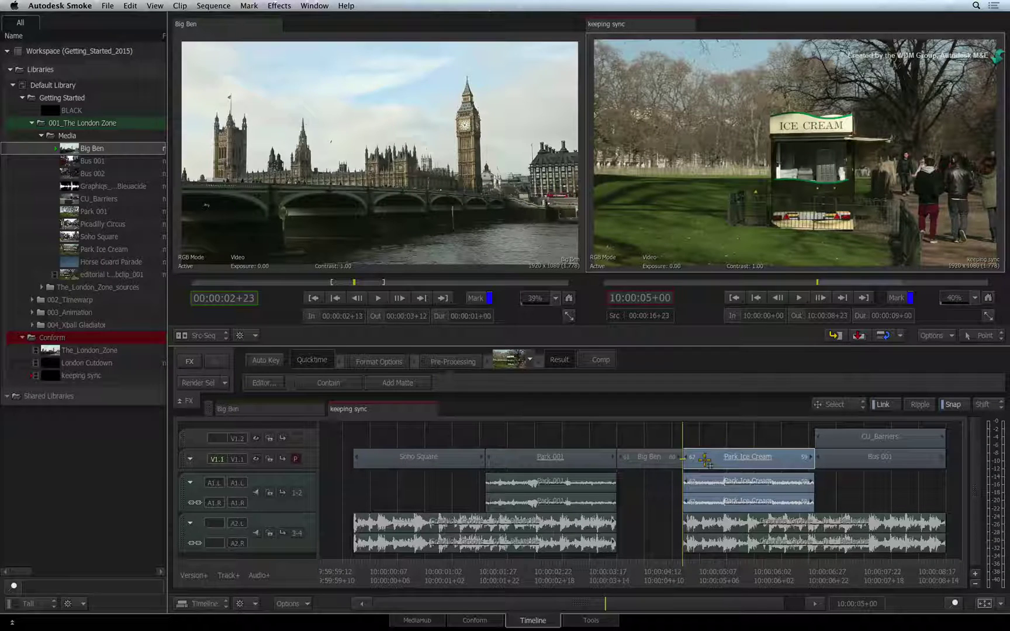
{"action": "left_click", "coordinate": [587, 459]}
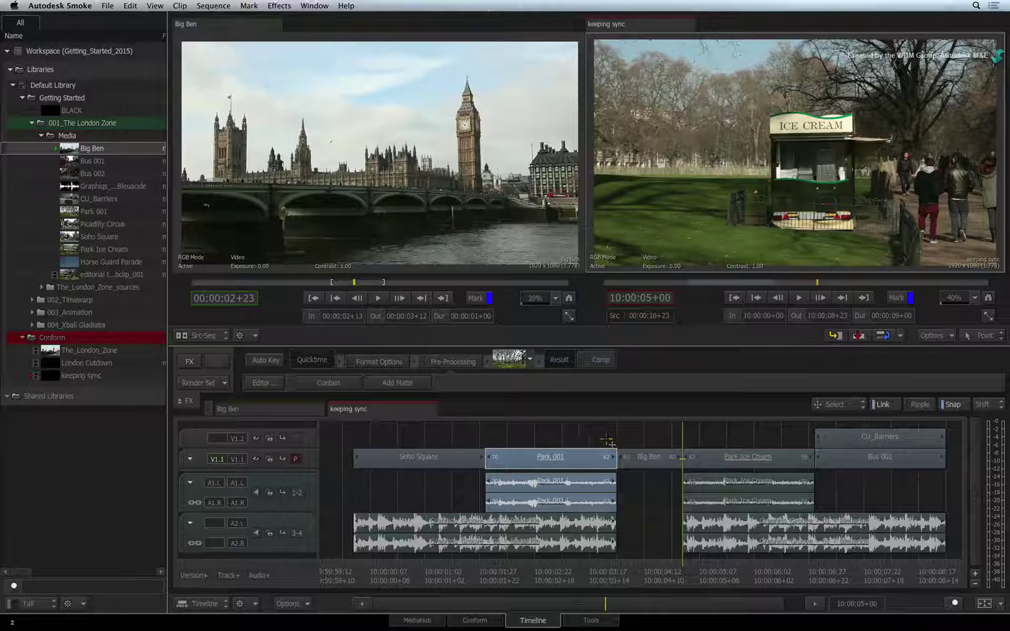
{"action": "left_click_drag", "start_coordinate": [585, 458], "coordinate": [624, 462]}
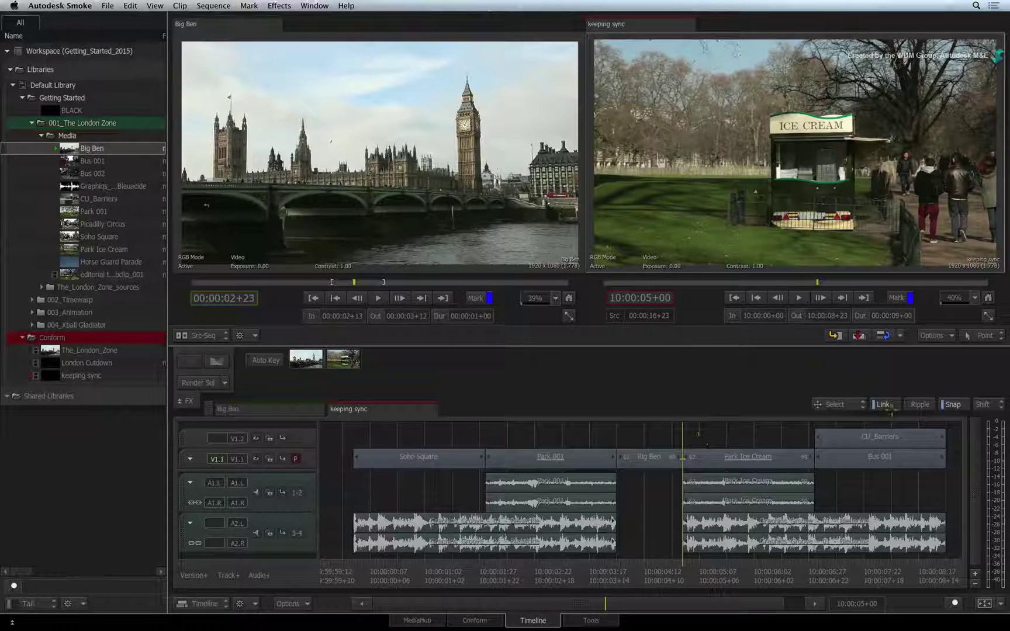
Step: Select only the Park 001 video and drag it right, leaving its audio behind
{"action": "left_click", "coordinate": [706, 459]}
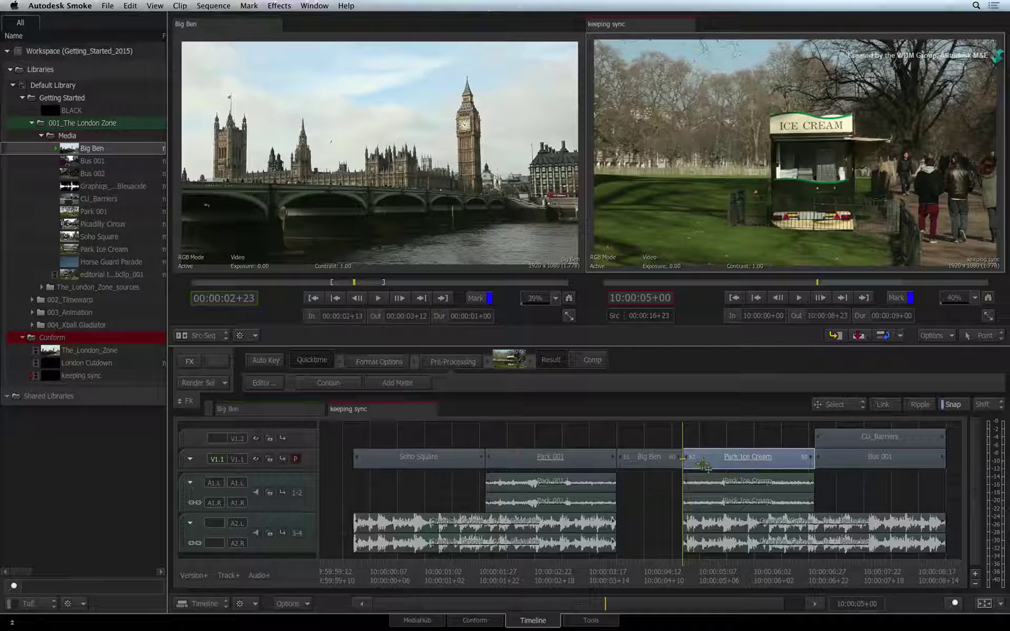
{"action": "left_click", "coordinate": [701, 490]}
{"action": "left_click", "coordinate": [593, 486]}
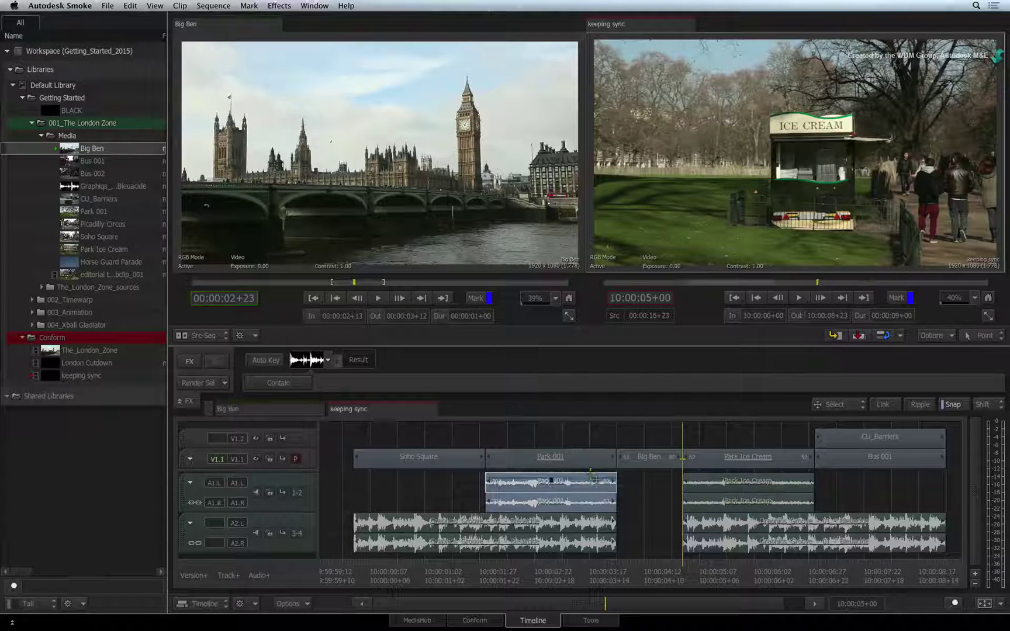
{"action": "left_click", "coordinate": [599, 457]}
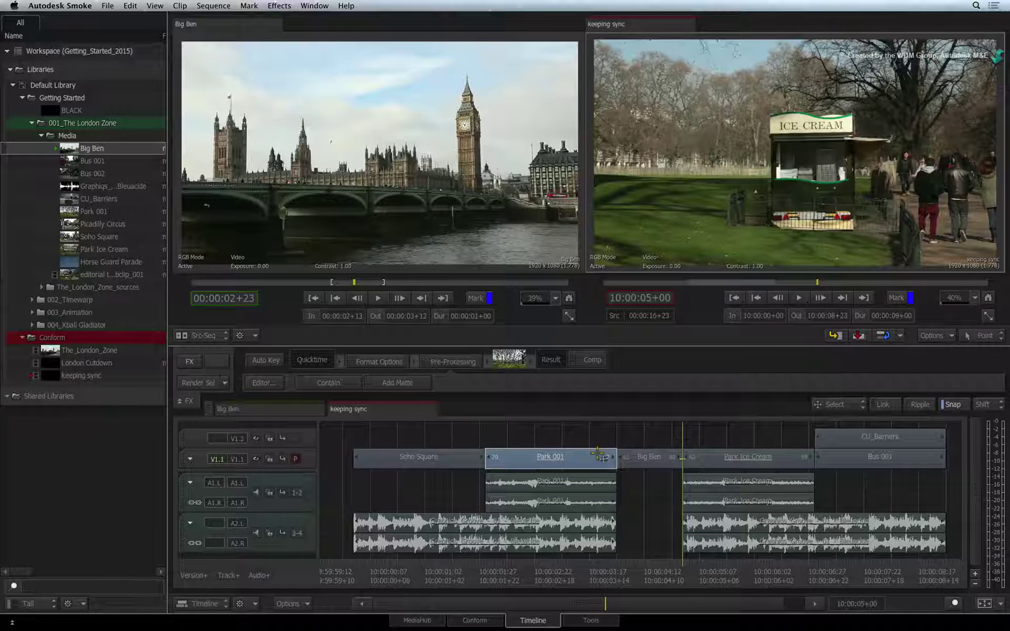
{"action": "left_click_drag", "start_coordinate": [592, 456], "coordinate": [625, 456]}
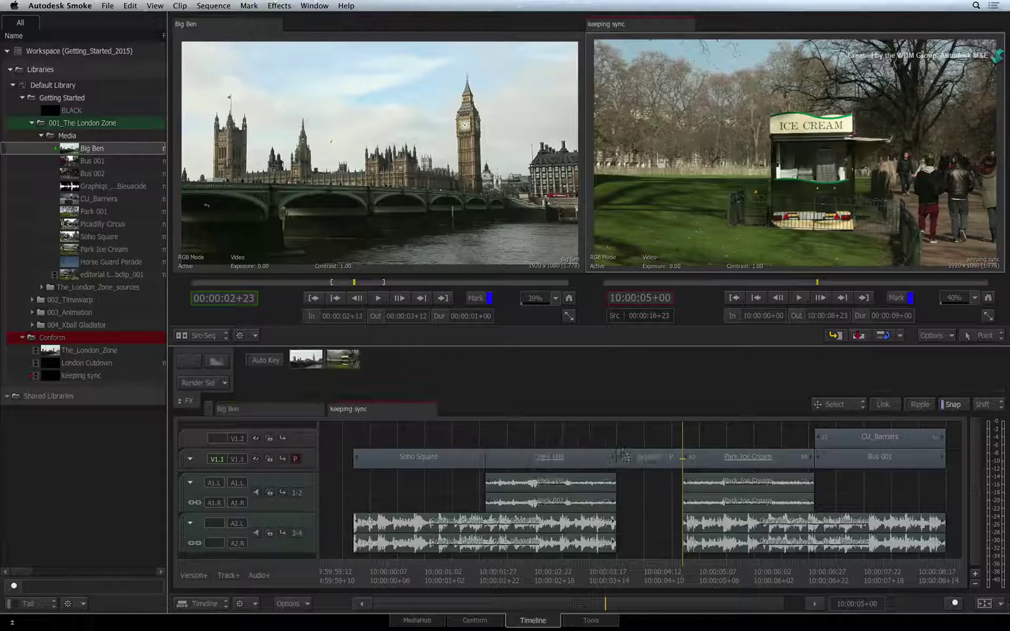
Step: With Link on, make a sync group of Park Ice Cream's video and audio, then deselect
{"action": "key", "text": "super+l"}
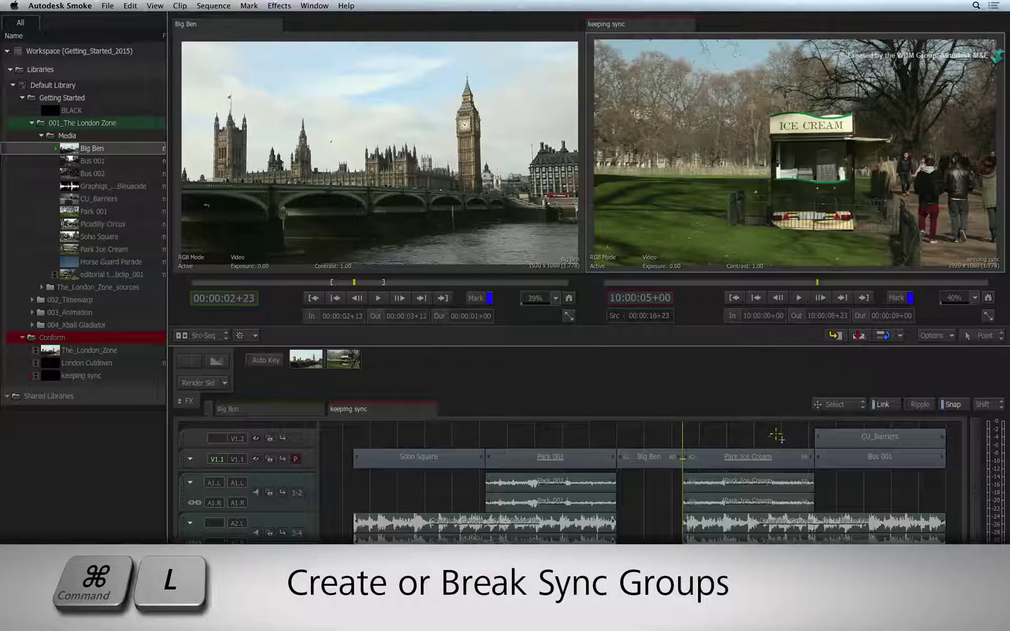
{"action": "left_click", "coordinate": [705, 462]}
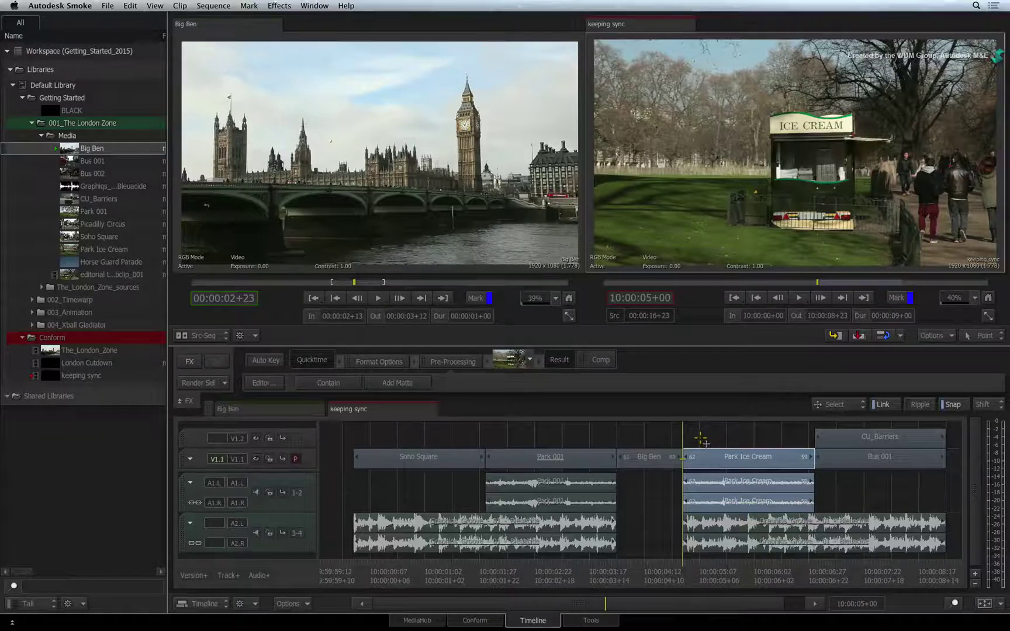
{"action": "key", "text": "super+l"}
{"action": "left_click", "coordinate": [697, 442]}
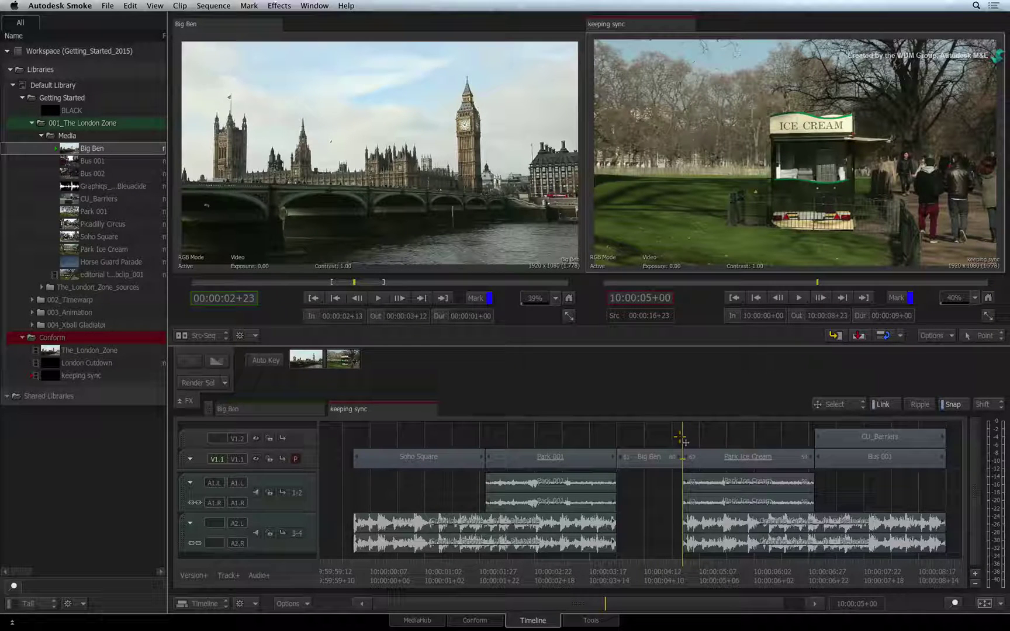
Step: Trim the Big Ben / Park Ice Cream cut left so Park Ice Cream starts earlier
{"action": "key", "text": "t"}
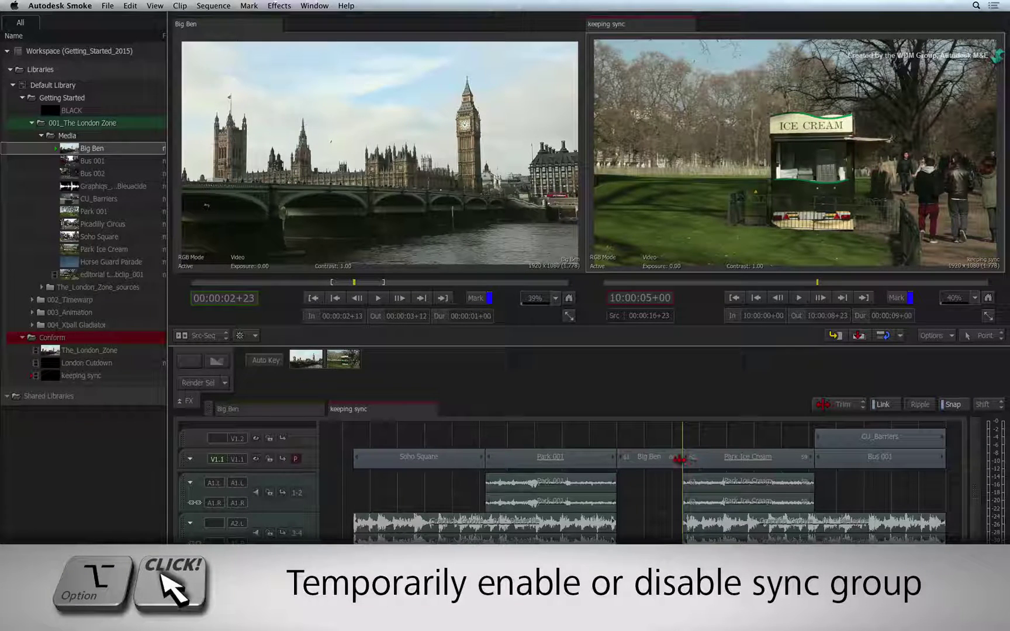
{"action": "left_click", "coordinate": [680, 460]}
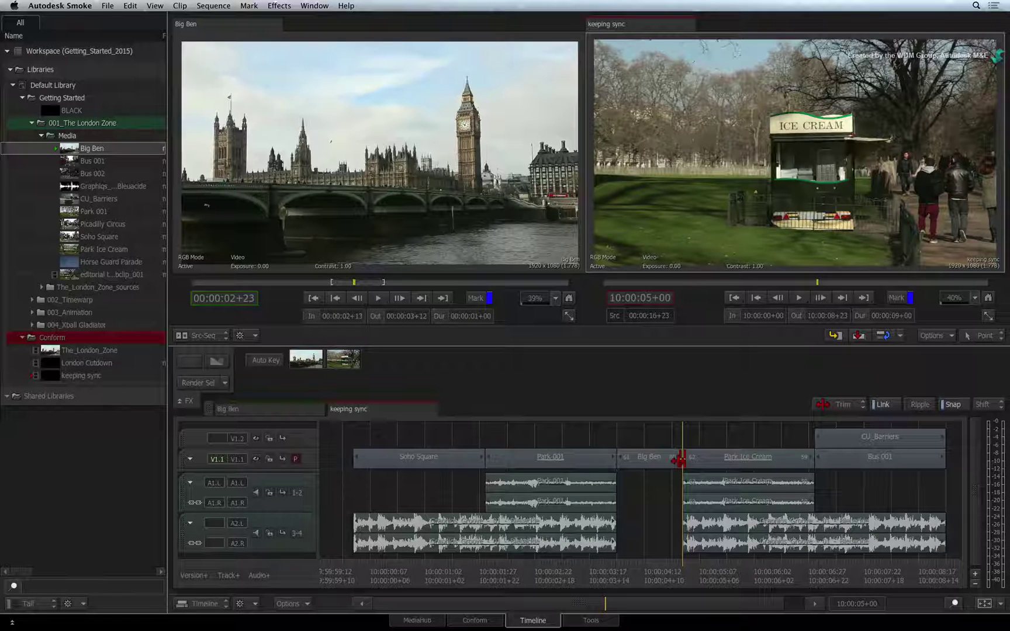
{"action": "left_click_drag", "start_coordinate": [679, 460], "coordinate": [656, 460]}
Step: Back in selection mode, select the whole Park Ice Cream S1 sync group
{"action": "left_click", "coordinate": [696, 461]}
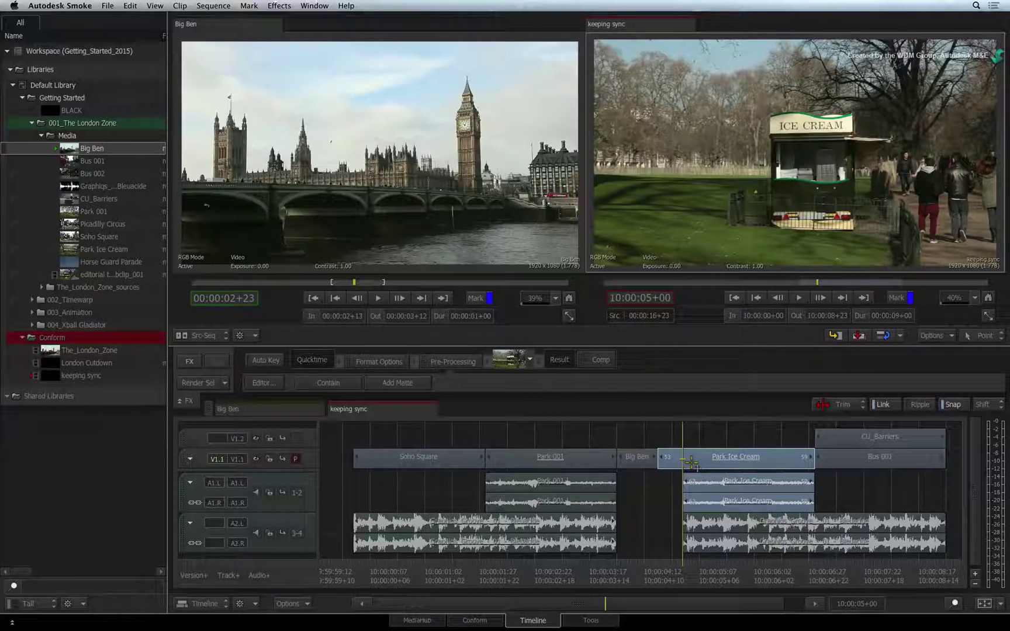
{"action": "key", "text": "ctrl+l"}
{"action": "left_click", "coordinate": [696, 459]}
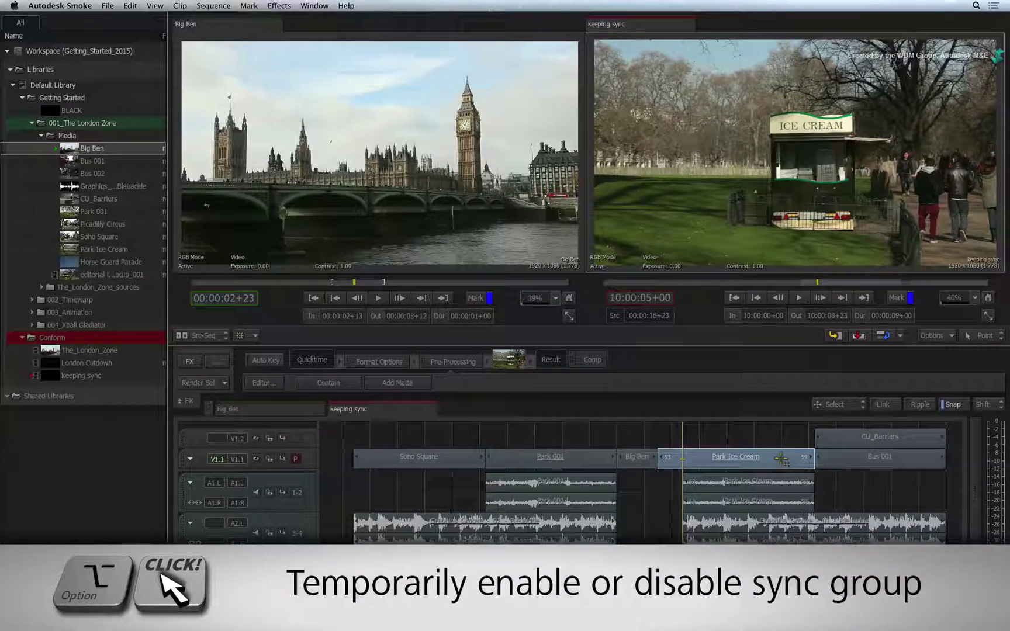
{"action": "left_click", "coordinate": [780, 459], "text": "alt"}
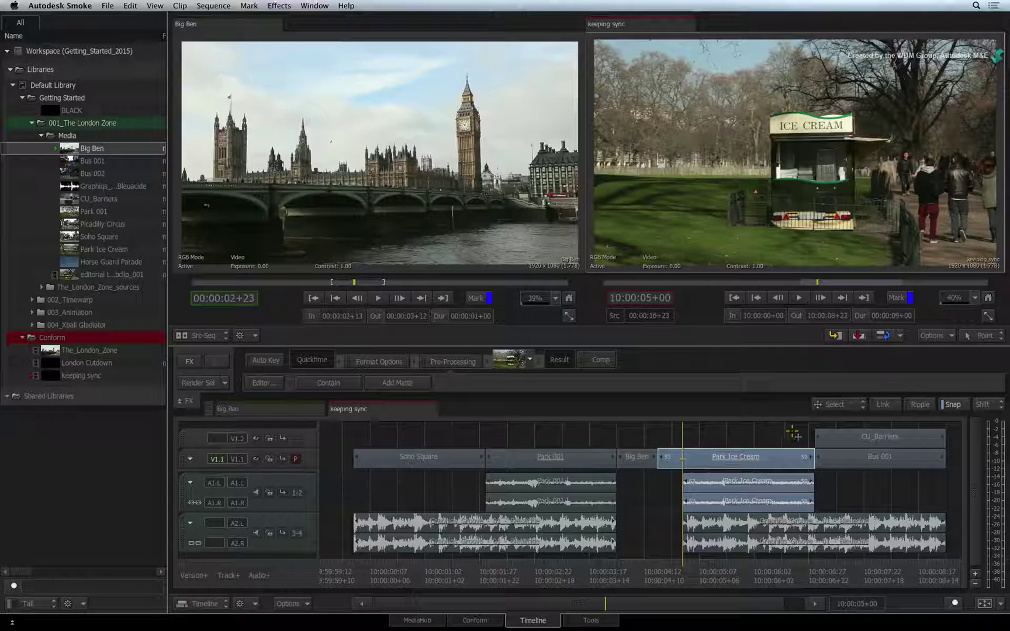
Step: With Link and Ripple on, extend Big Ben right, pushing Park Ice Cream video out of sync
{"action": "left_click", "coordinate": [890, 404]}
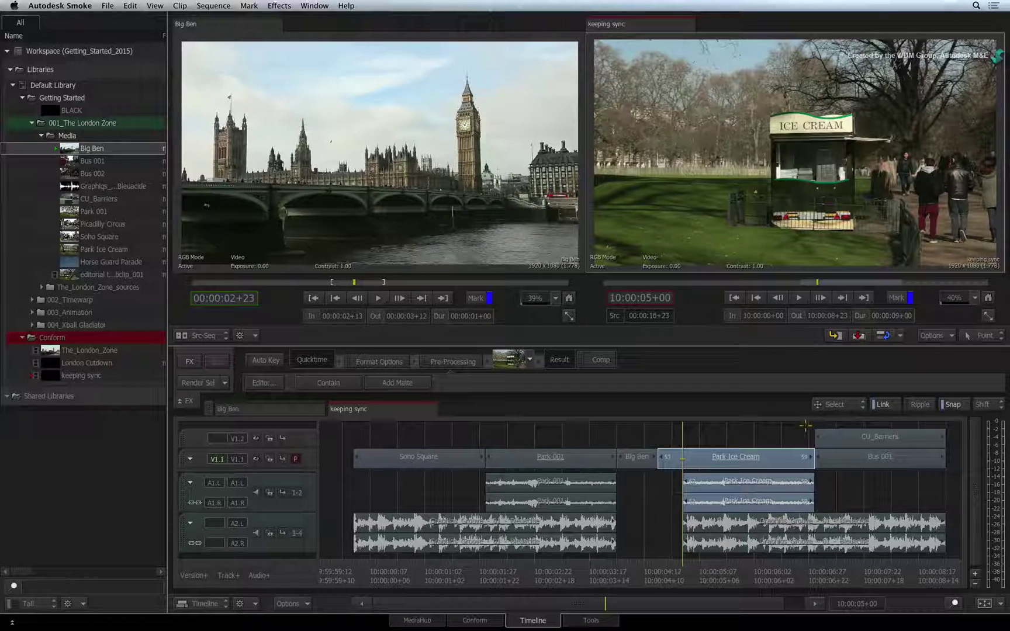
{"action": "left_click", "coordinate": [569, 463]}
{"action": "left_click", "coordinate": [698, 459]}
{"action": "key", "text": "r"}
{"action": "key", "text": "r"}
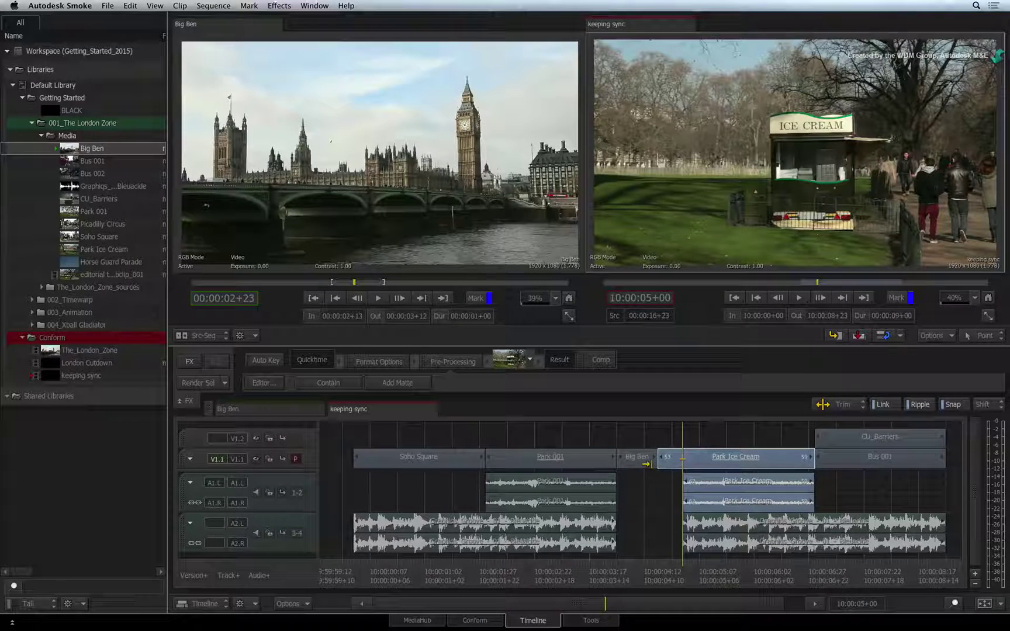
{"action": "left_click_drag", "start_coordinate": [645, 463], "coordinate": [710, 461]}
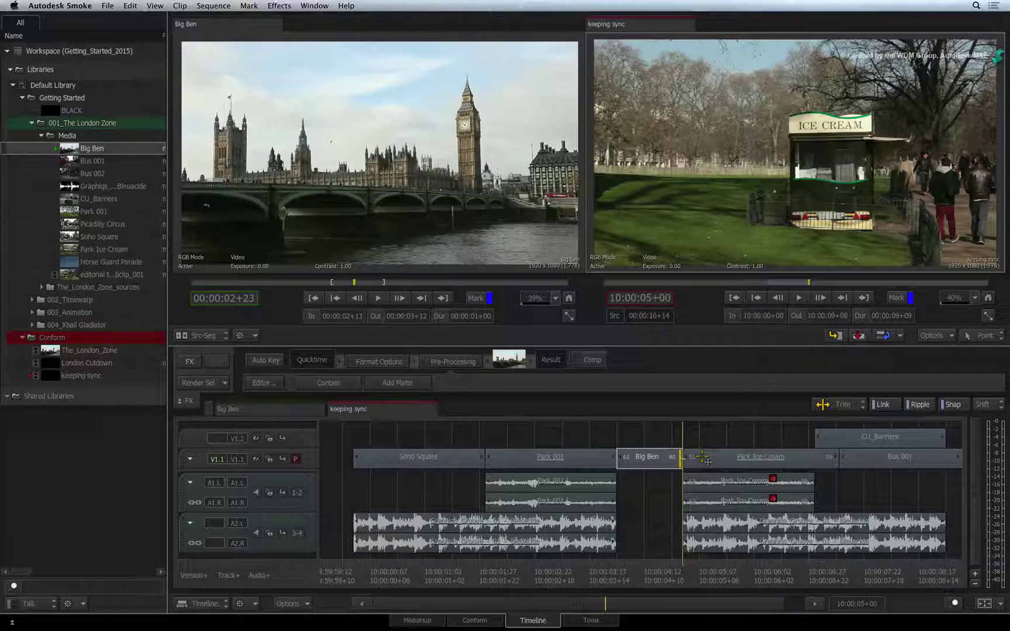
{"action": "left_click", "coordinate": [707, 460]}
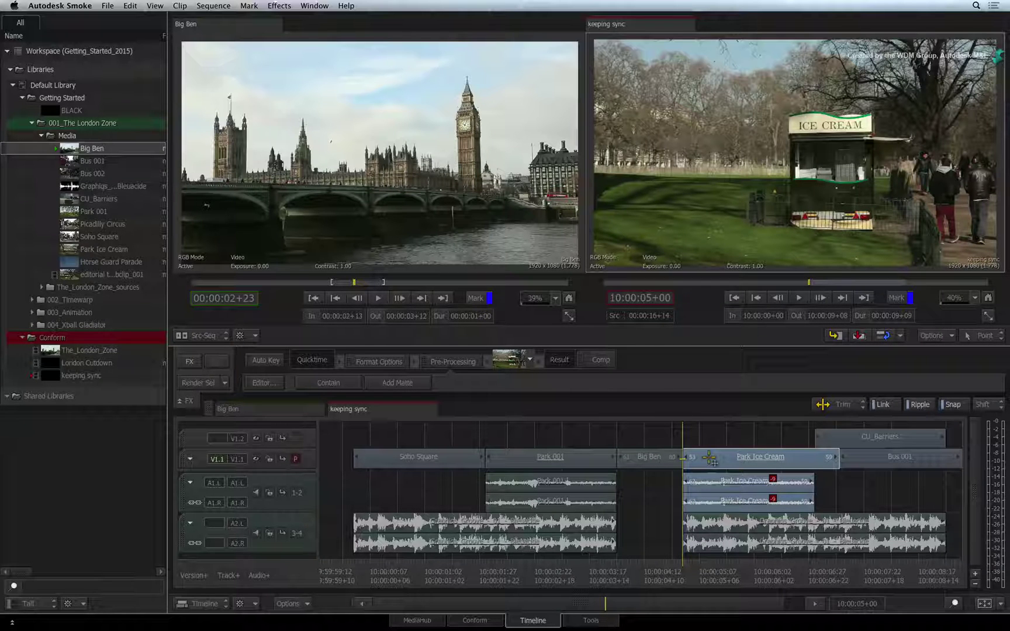
Step: Apply Resync to the Park Ice Cream clip to realign its video with its audio
{"action": "right_click", "coordinate": [710, 459]}
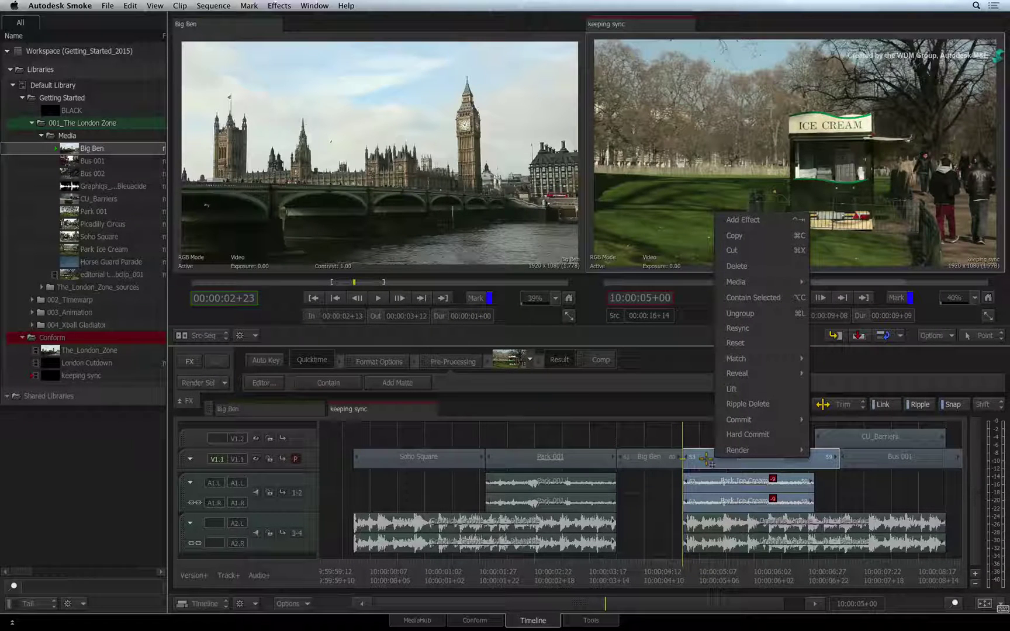
{"action": "left_click", "coordinate": [761, 330]}
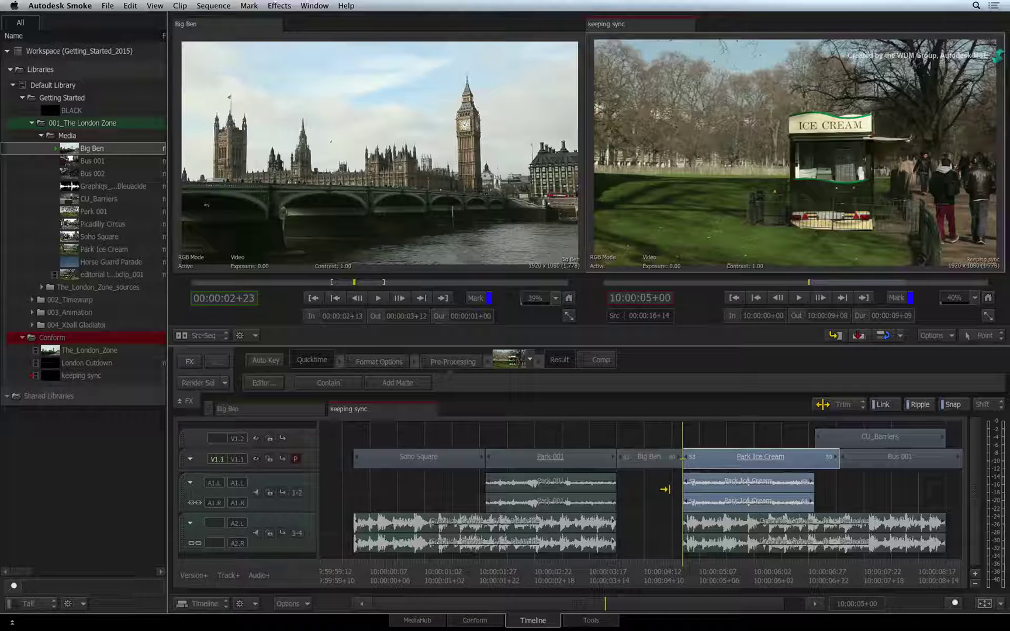
Step: Ripple-trim Big Ben shorter, then Reset > Content on Park Ice Cream to restore sync
{"action": "left_click_drag", "start_coordinate": [661, 462], "coordinate": [633, 456]}
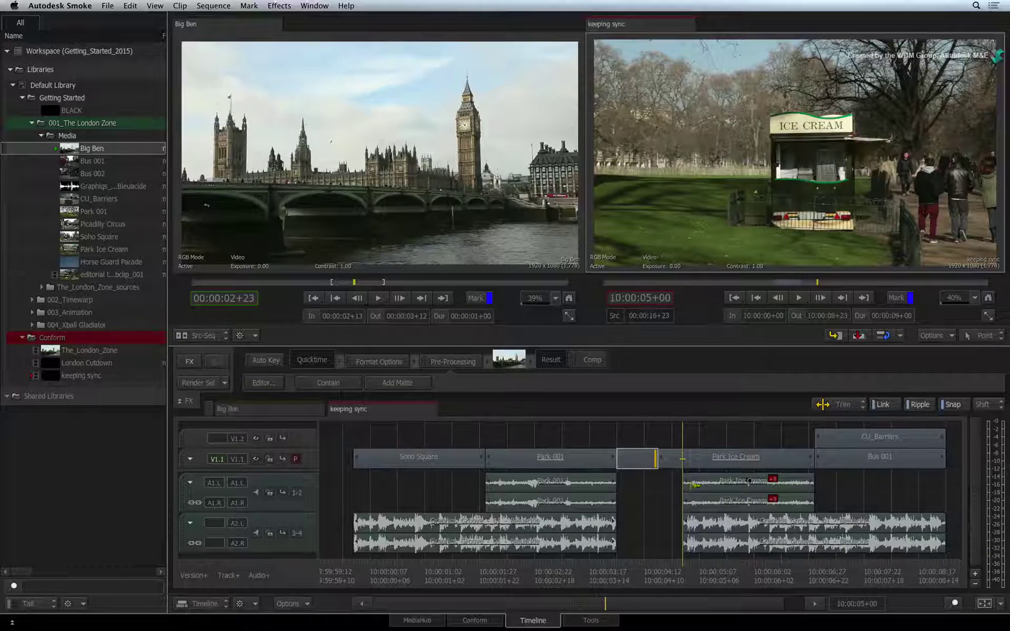
{"action": "left_click", "coordinate": [775, 461]}
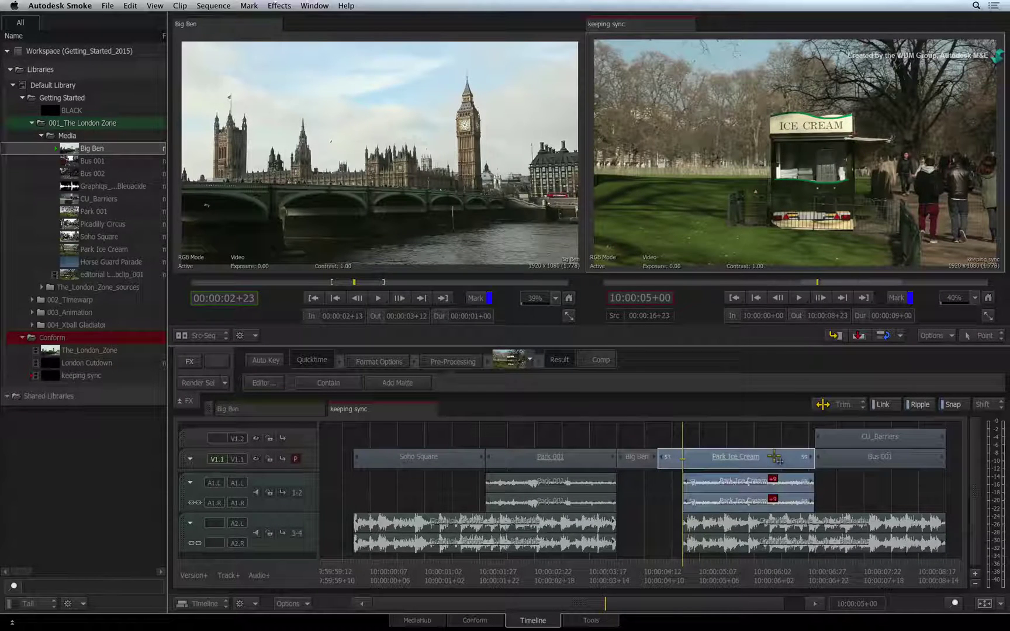
{"action": "right_click", "coordinate": [773, 457]}
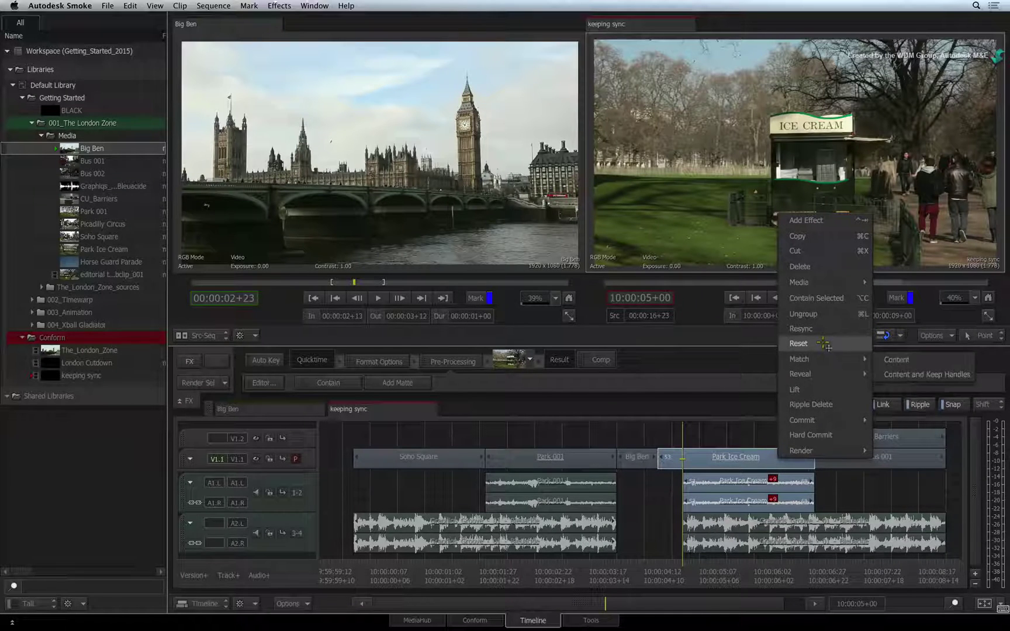
{"action": "left_click", "coordinate": [799, 344]}
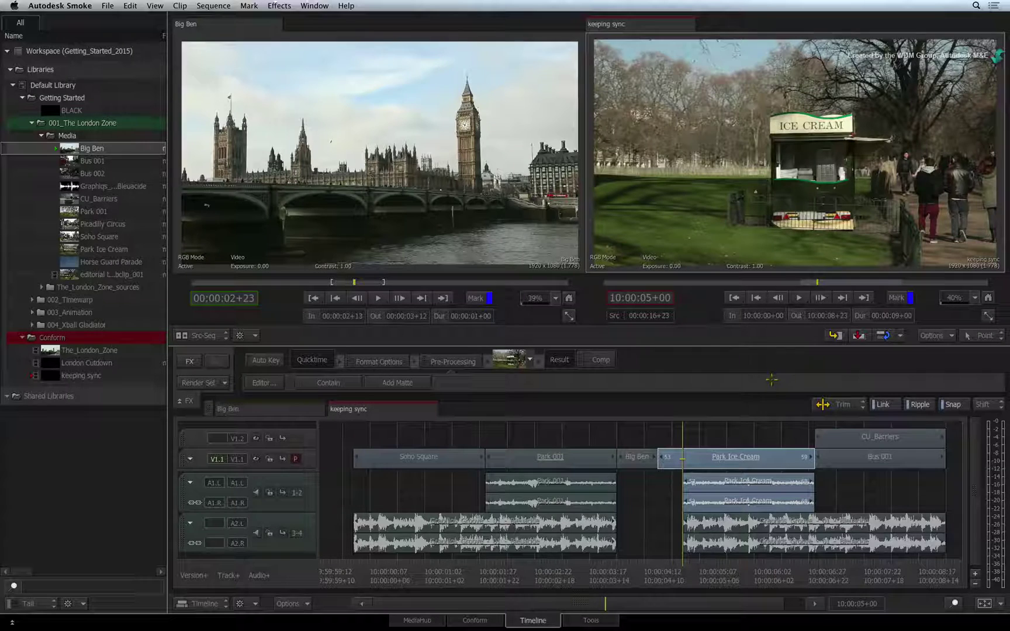
{"action": "left_click", "coordinate": [745, 426]}
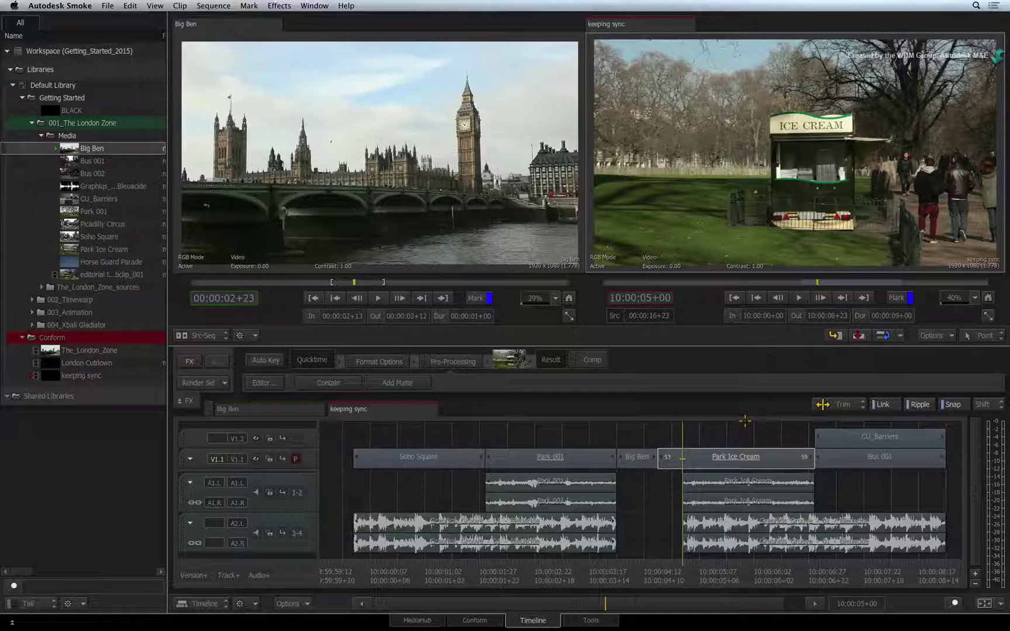